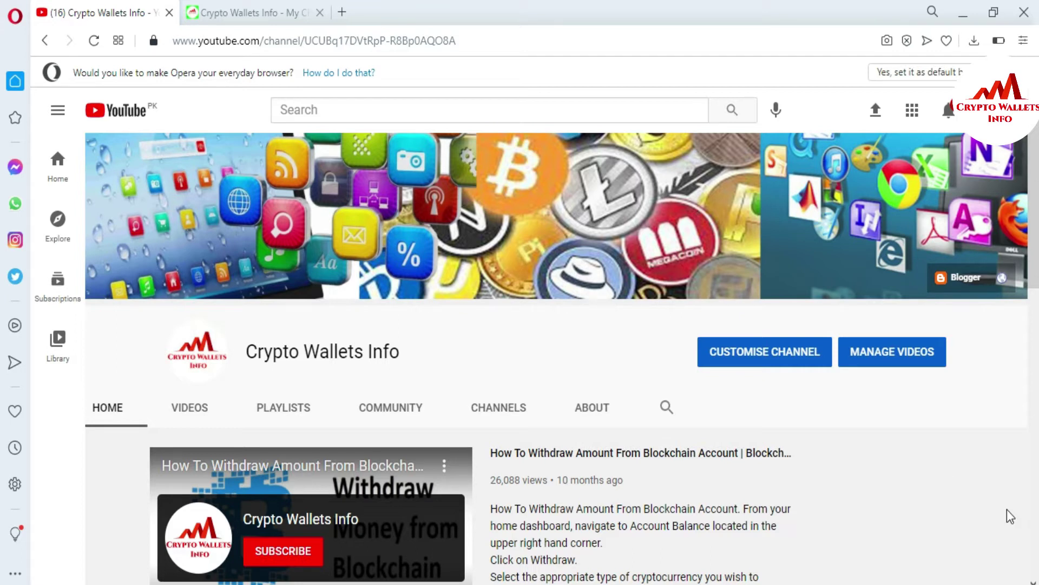
View the Crypto Wallets Info website's home page from its header to the latest post
left_click(246, 2)
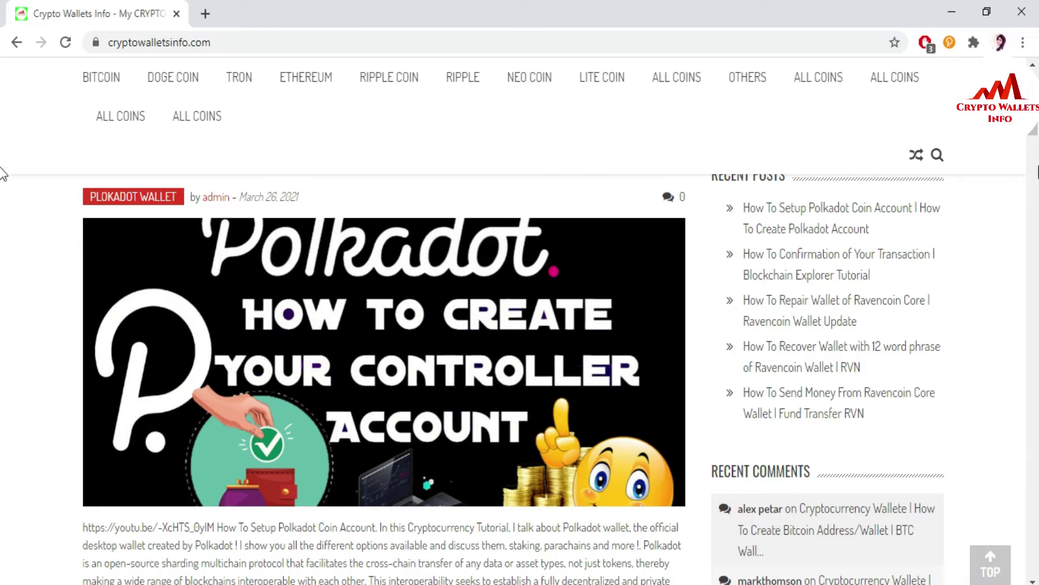
scroll(3, 140, "up", 6)
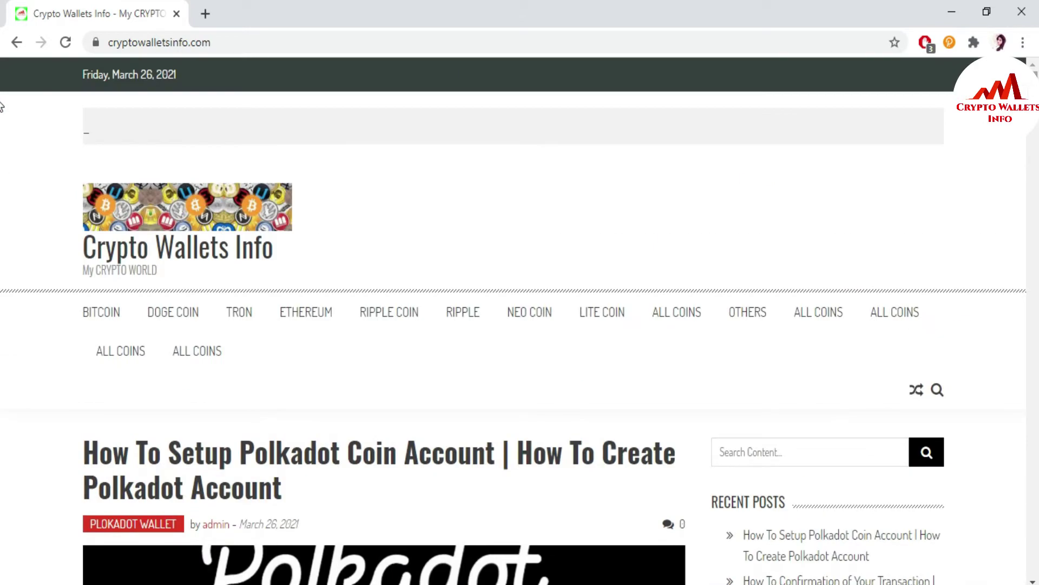
Forget the POLKADOT WALLET NO 3 account in the Polkadot extension and clear the BACKUP folder window out of the way
left_click(948, 43)
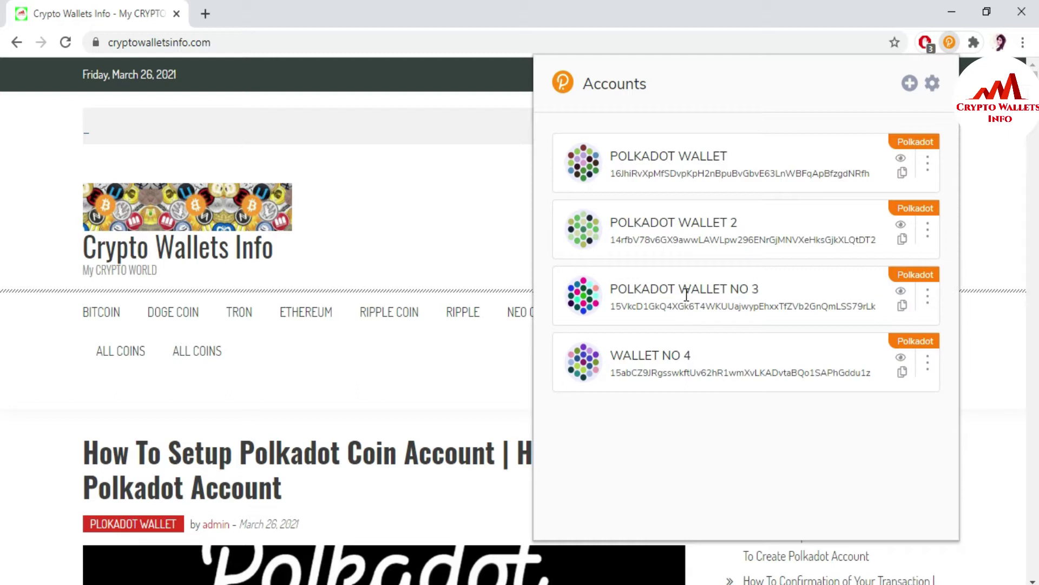
left_click(928, 296)
left_click(786, 370)
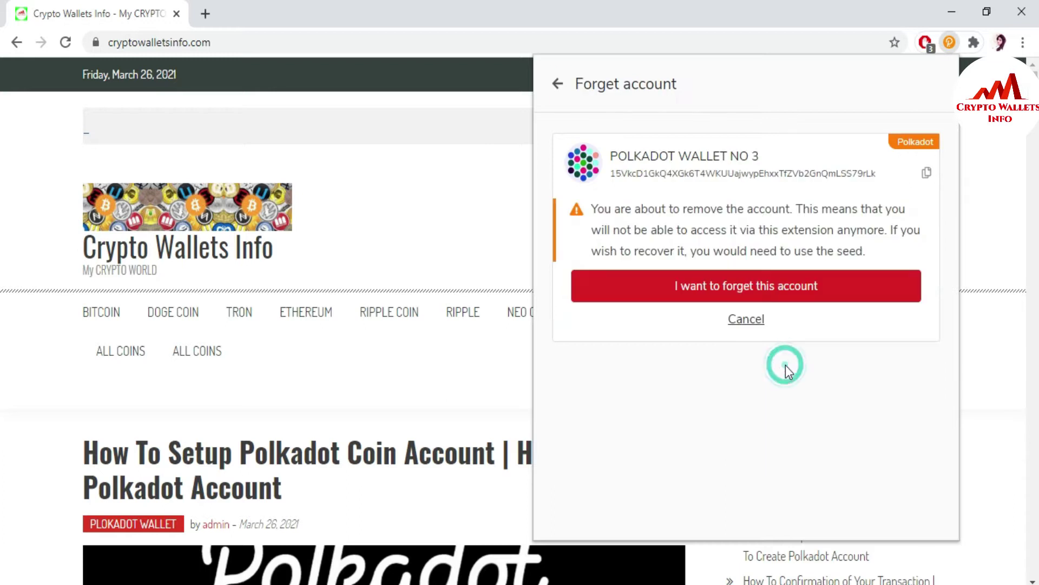
left_click(744, 290)
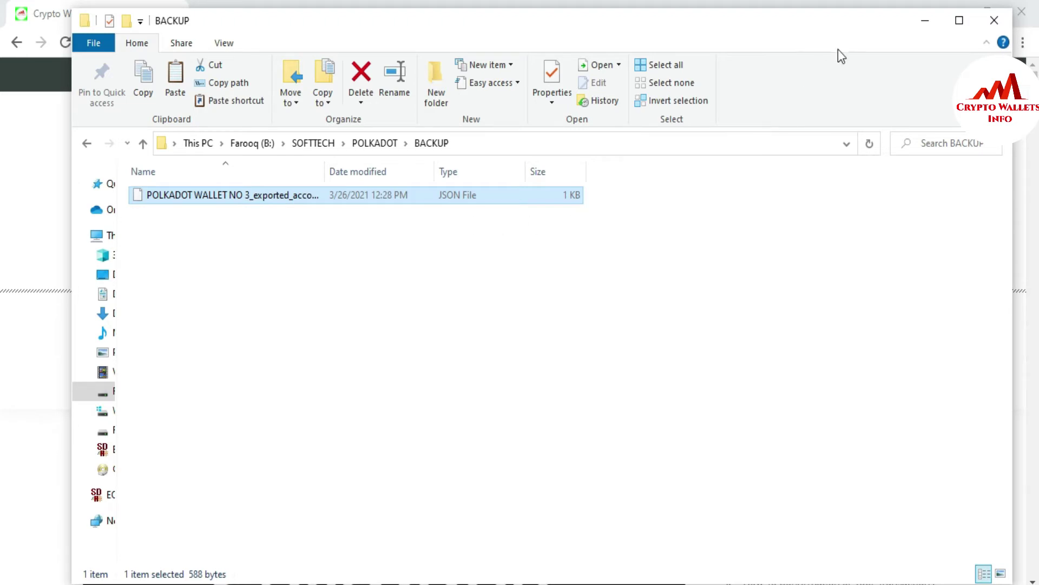
left_click(929, 23)
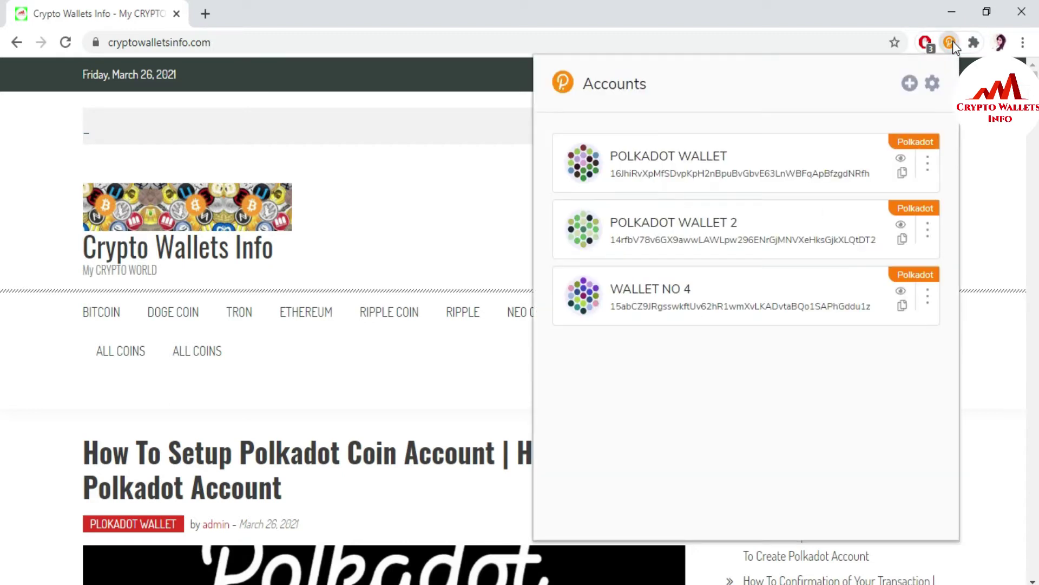
Read the account-removal warning for WALLET NO 4 and cancel without forgetting the account
left_click(927, 297)
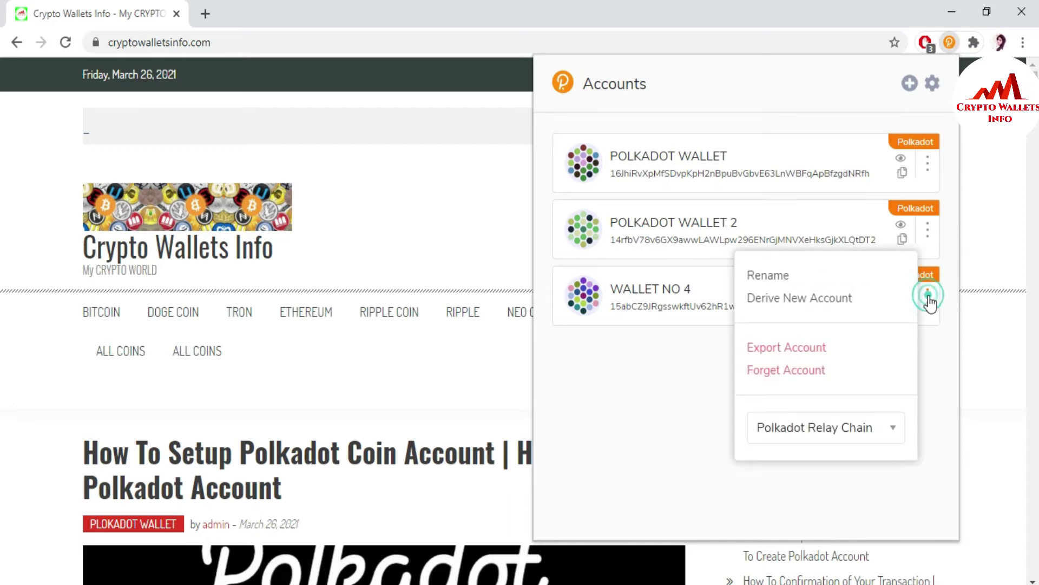
left_click(775, 369)
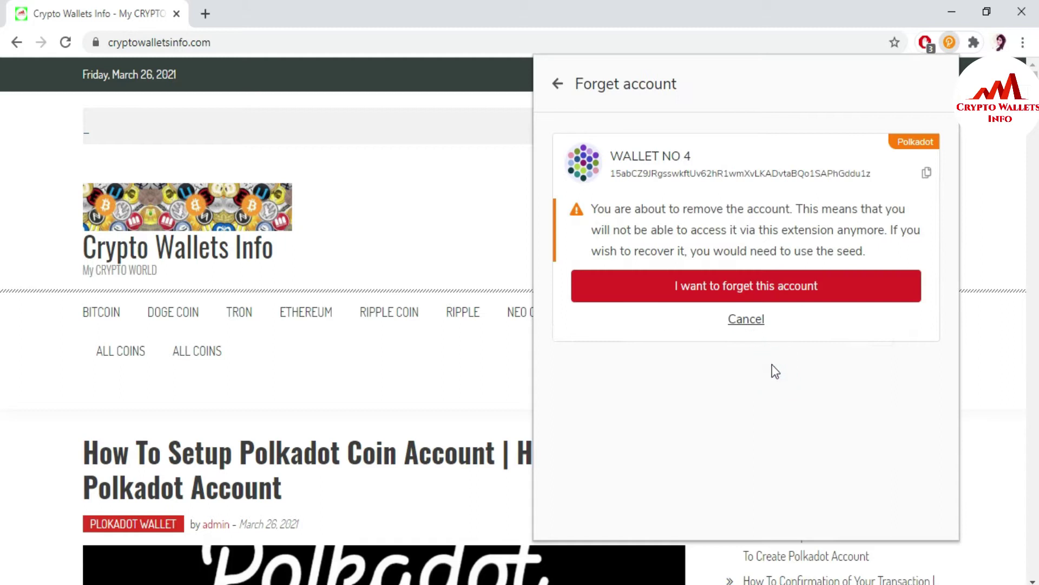
left_click_drag(590, 211, 891, 250)
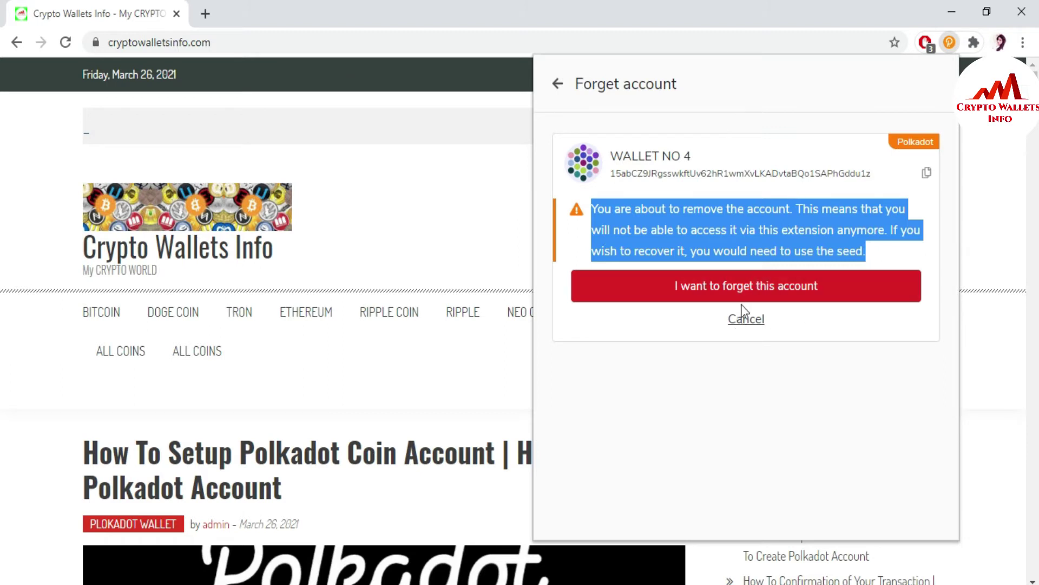
left_click(749, 321)
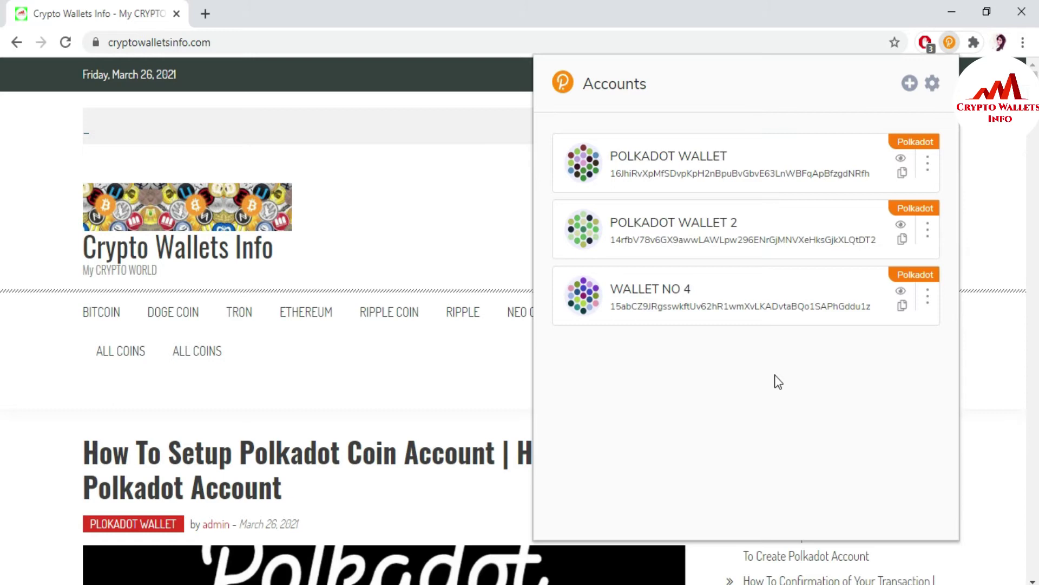
Start restoring an account from a backup JSON file and load the exported POLKADOT WALLET NO 3 file from the BACKUP folder
left_click(911, 83)
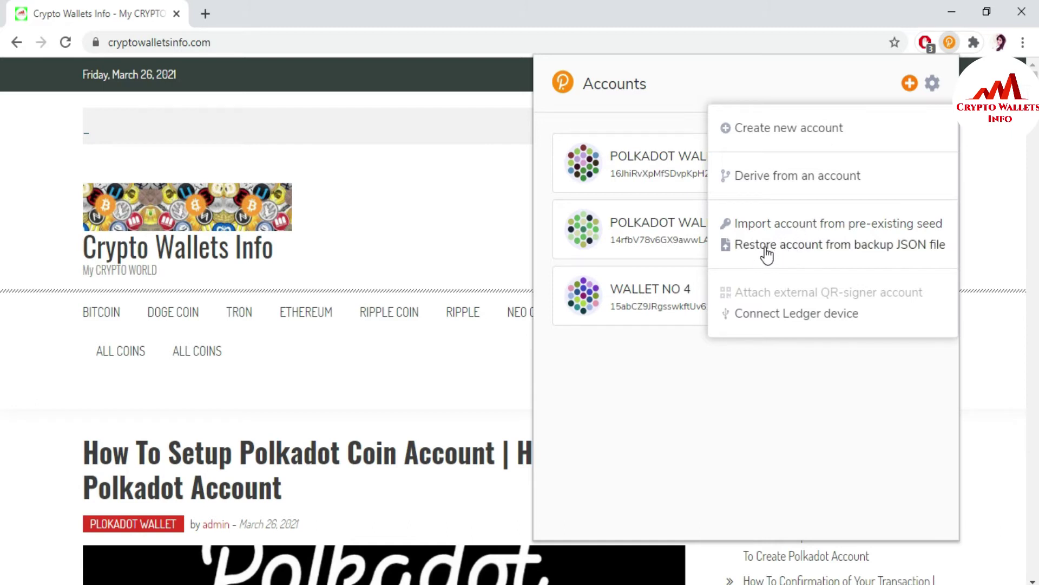
left_click(827, 251)
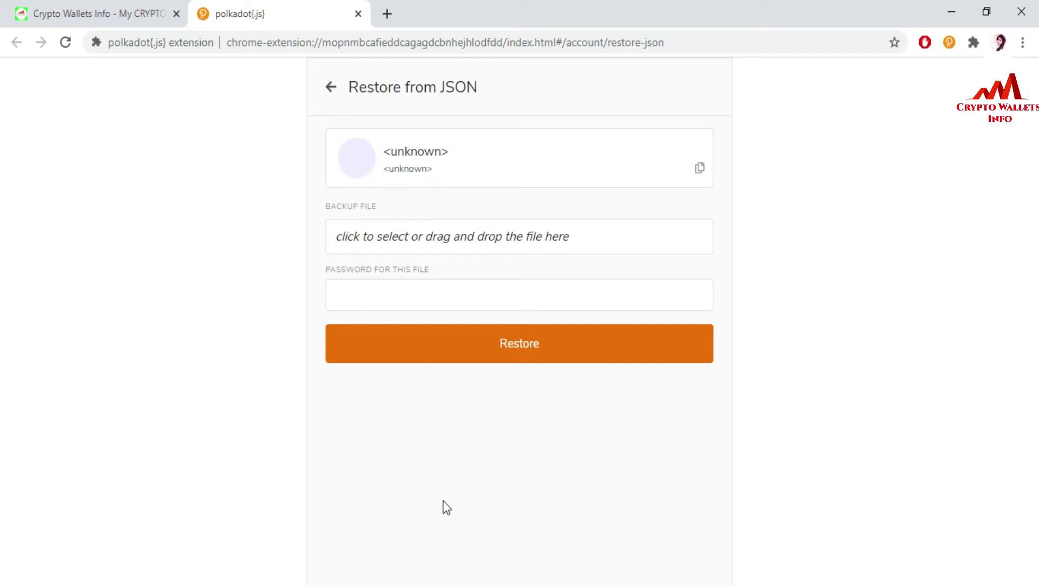
key("alt+Tab")
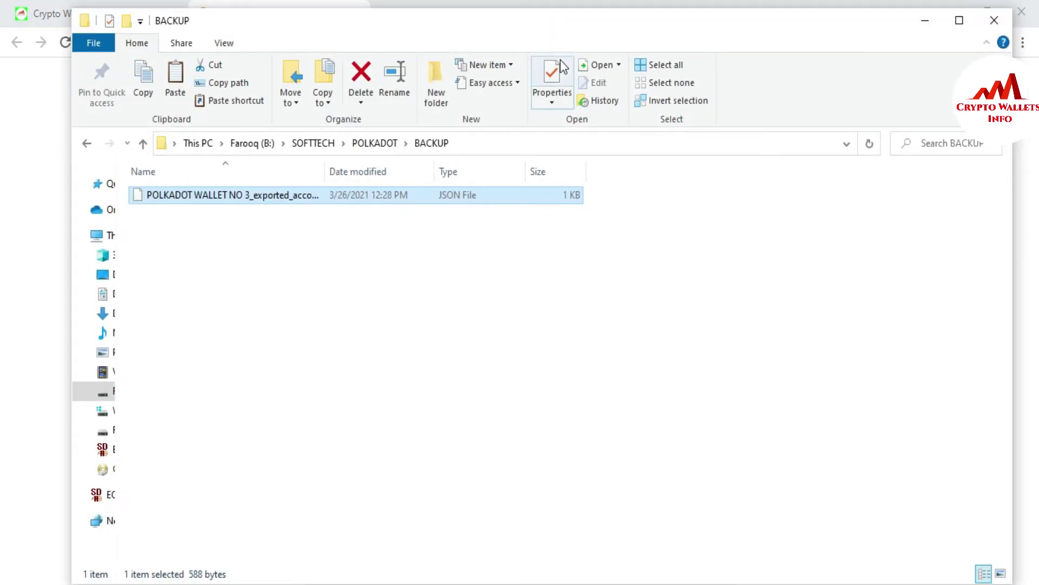
left_click_drag(498, 24, 749, 100)
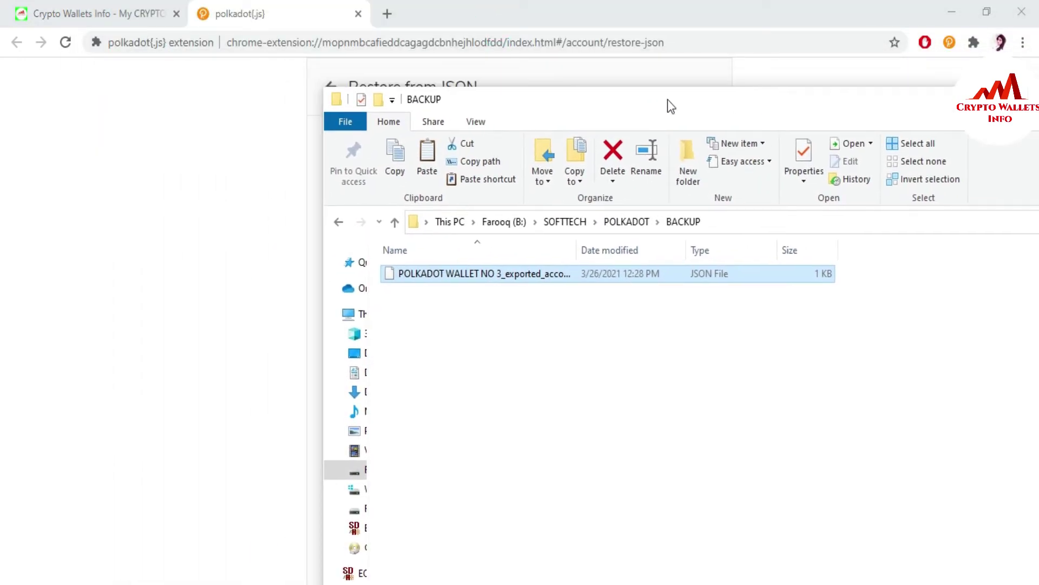
left_click_drag(554, 109, 845, 96)
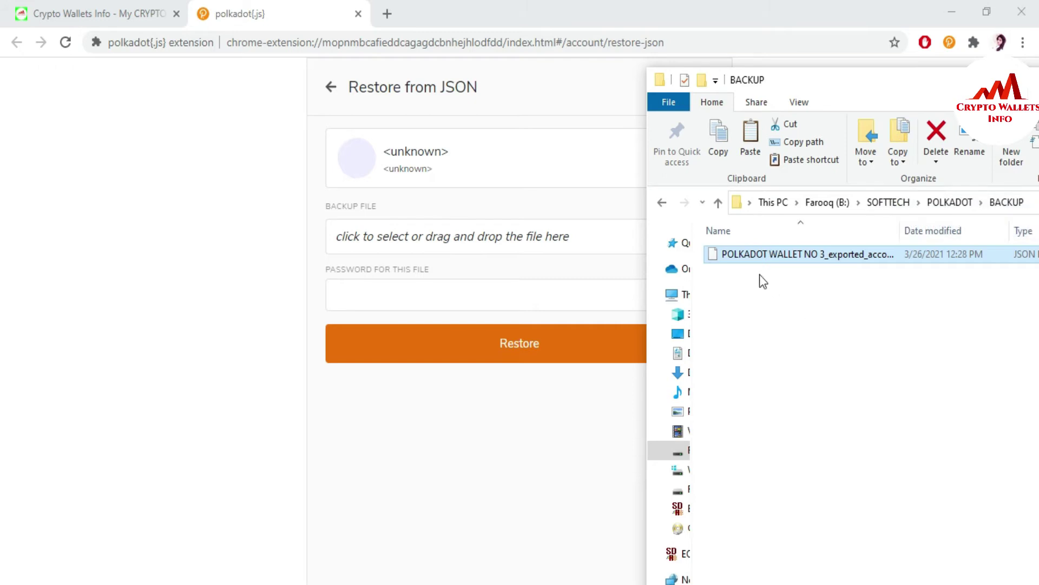
left_click_drag(772, 259, 528, 237)
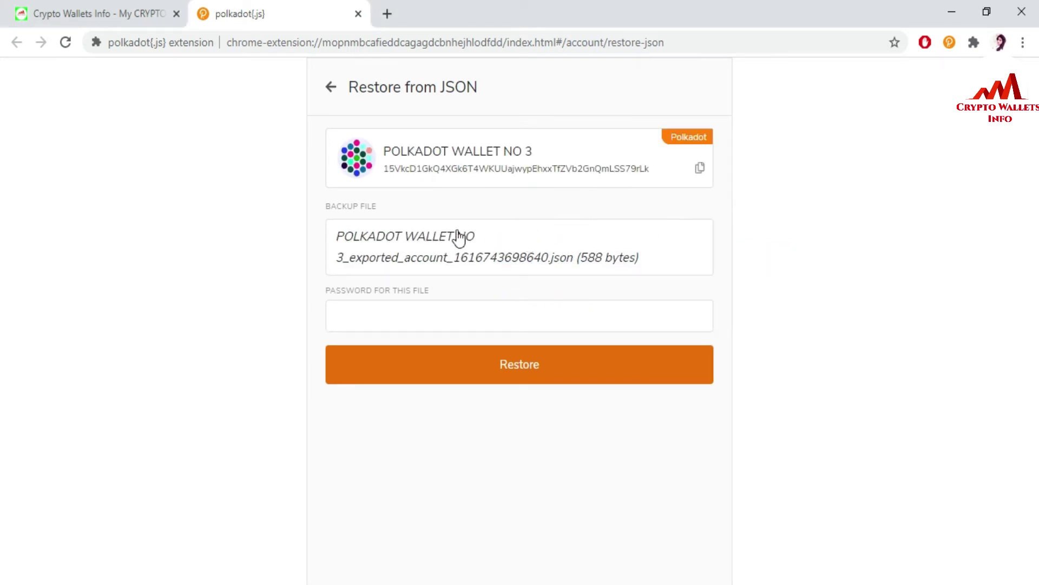
Check the address loaded from the backup, enter the backup file's password and restore the POLKADOT WALLET NO 3 account
left_click_drag(385, 169, 650, 170)
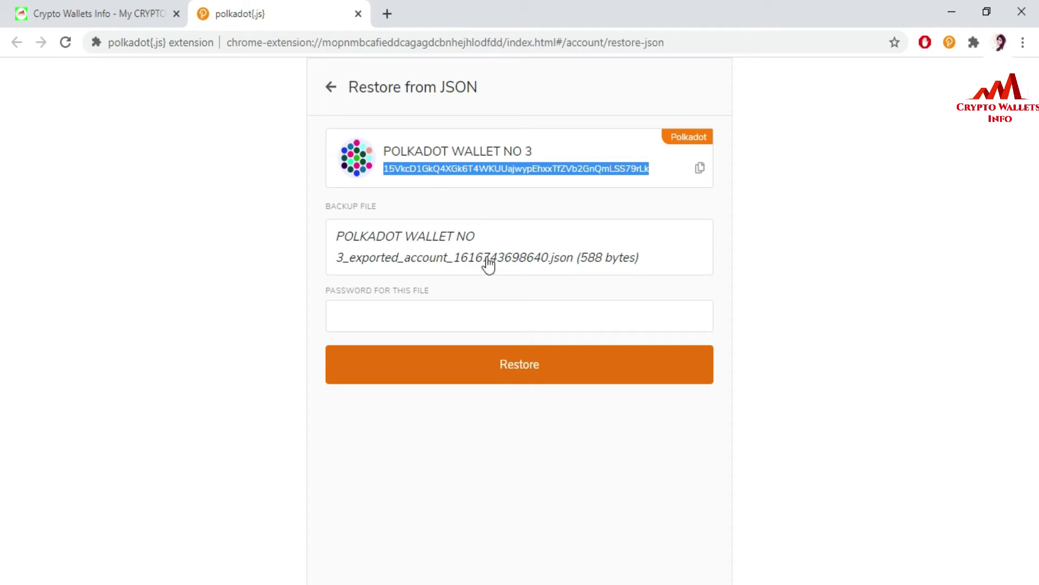
left_click(390, 310)
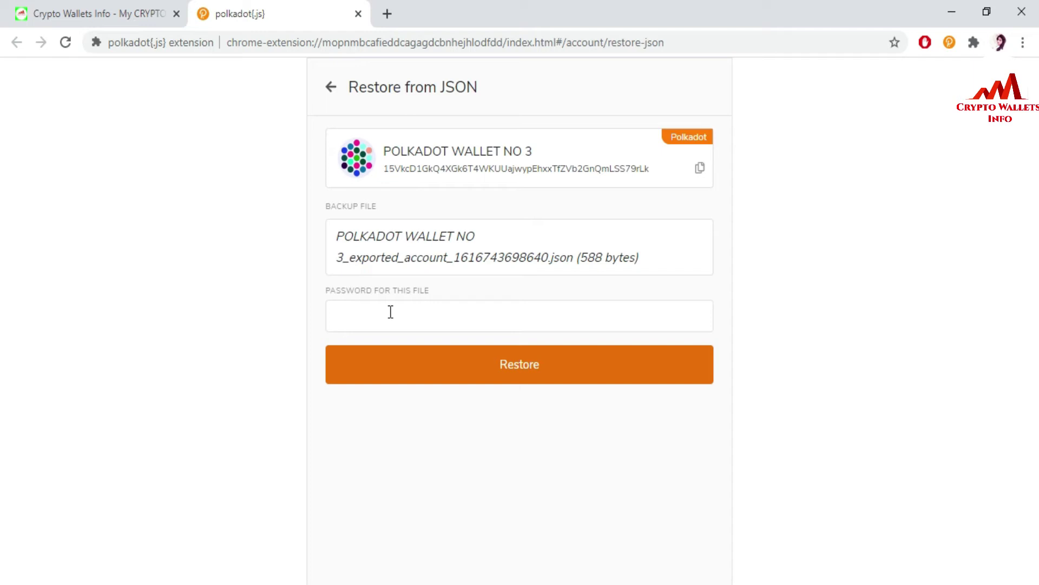
type("•")
key("Caps_Lock")
type("••••••••••••••")
left_click(530, 370)
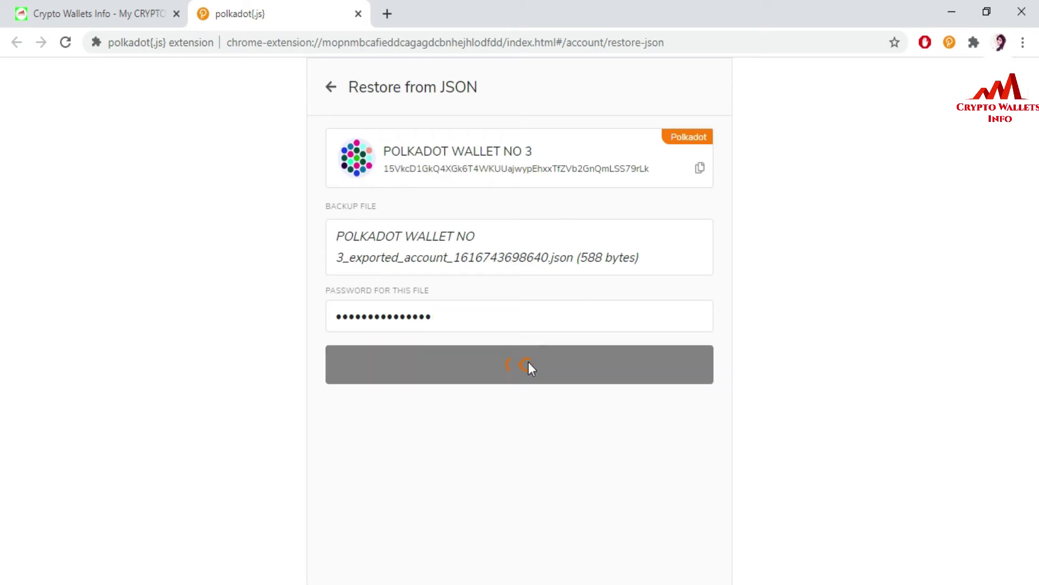
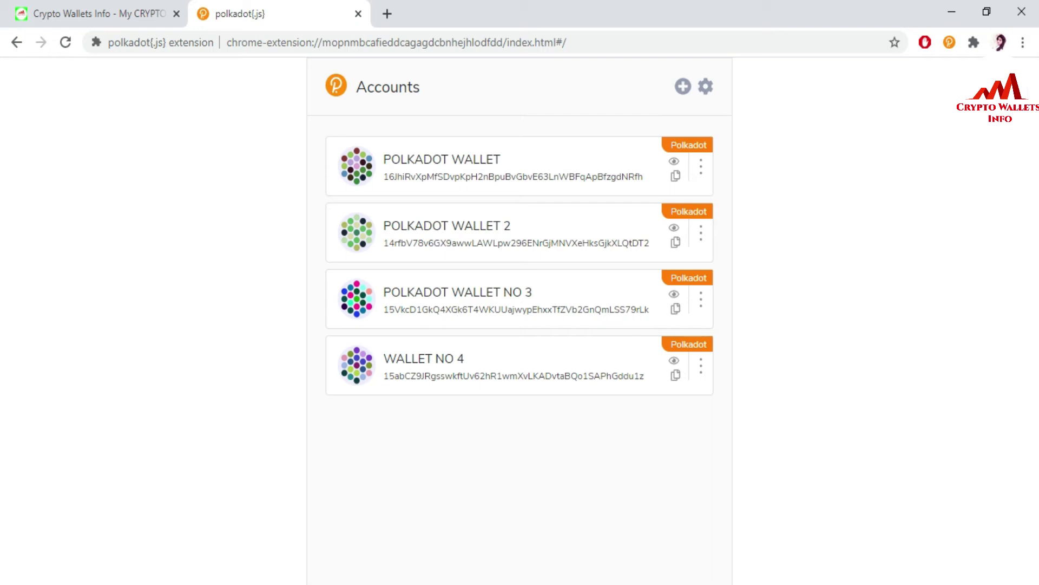
View the exported JSON file in the BACKUP folder and reopen the form for restoring an account from a backup file
key("alt+Tab")
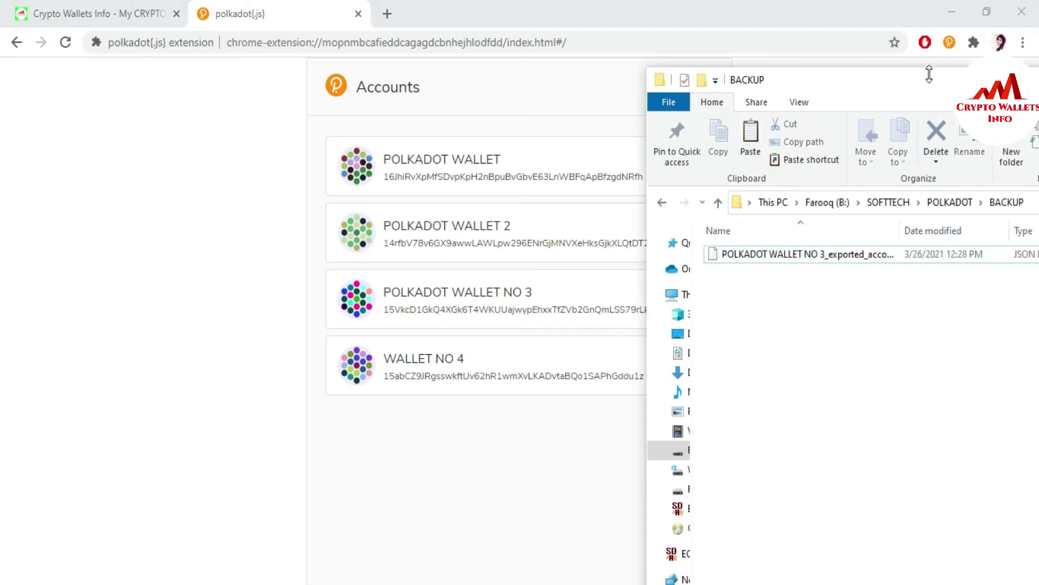
left_click_drag(929, 74, 460, 122)
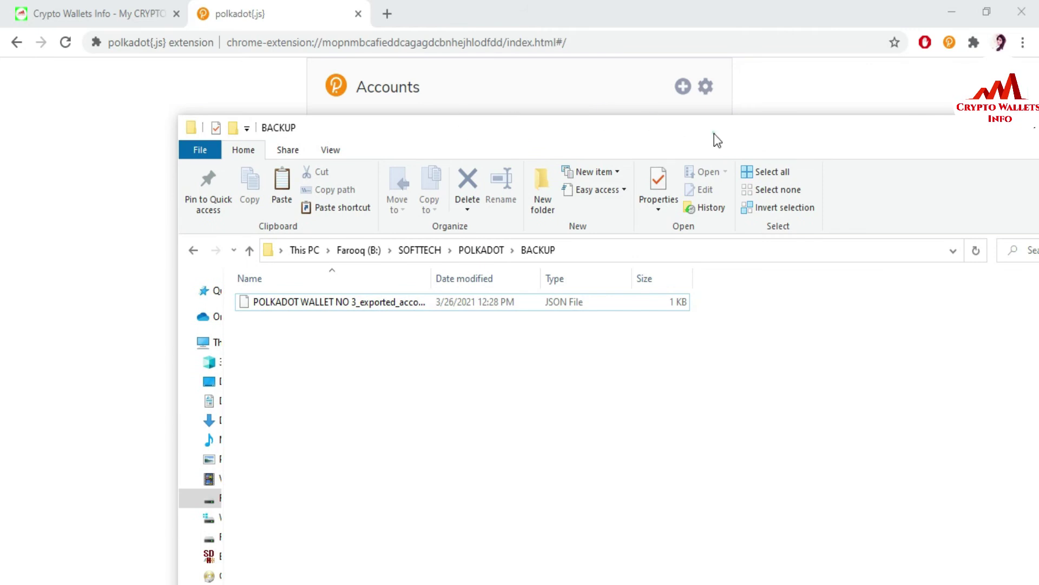
left_click_drag(714, 134, 497, 88)
left_click(807, 82)
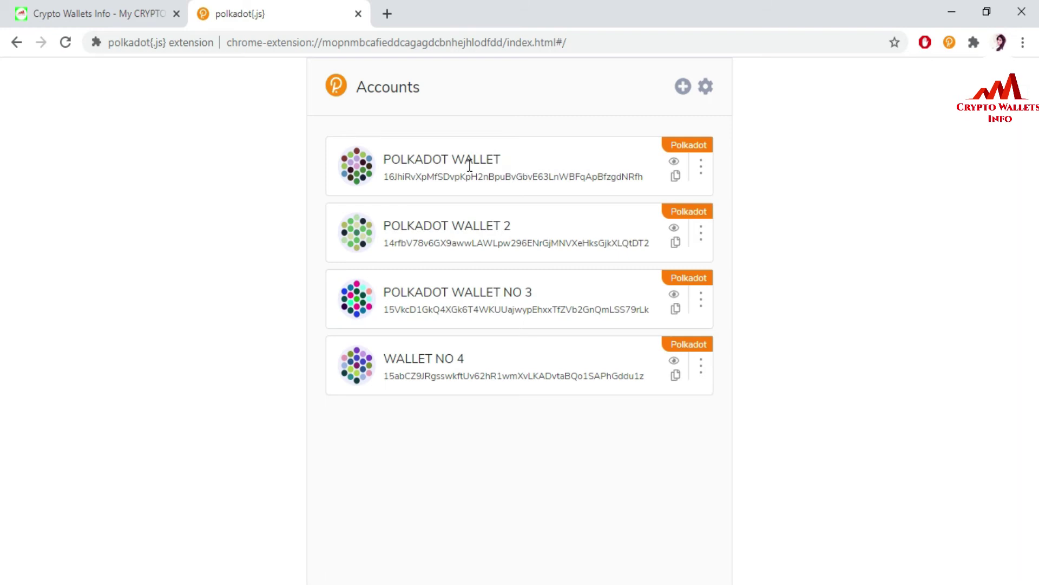
left_click(683, 87)
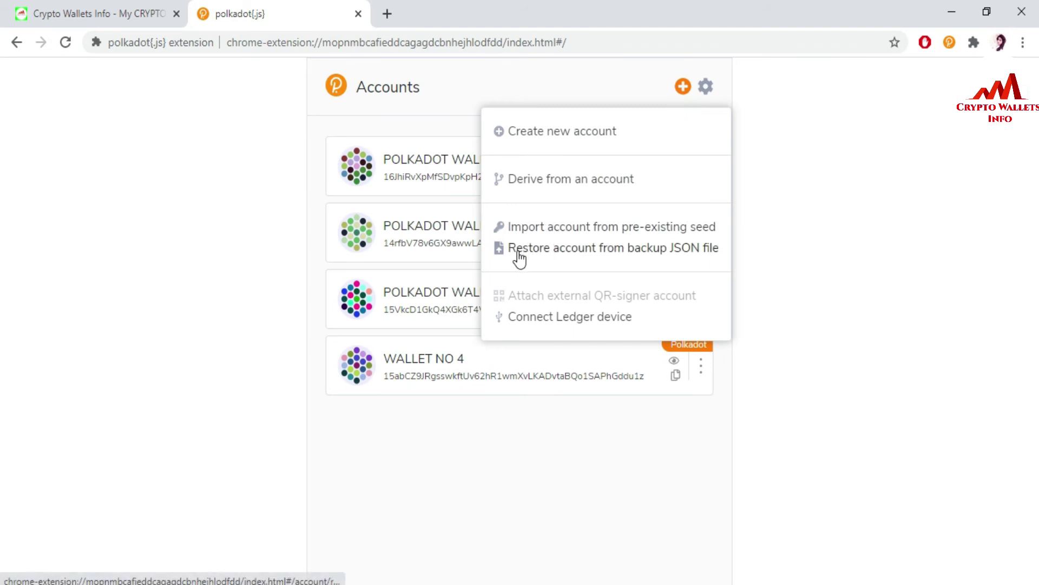
left_click(579, 256)
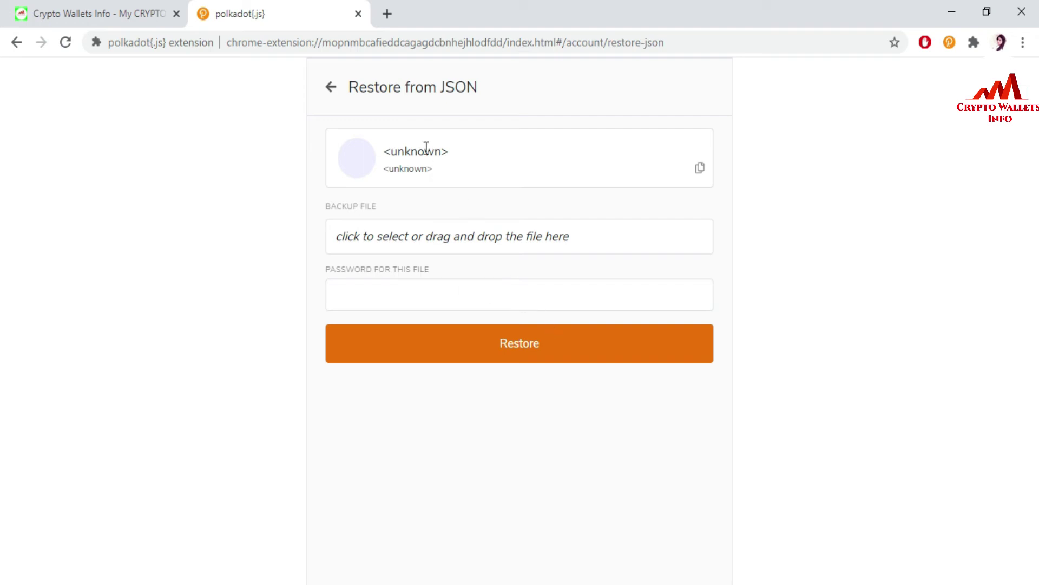
Switch to Opera and look over the Crypto Wallets Info YouTube channel's home page and its uploads
left_click(86, 15)
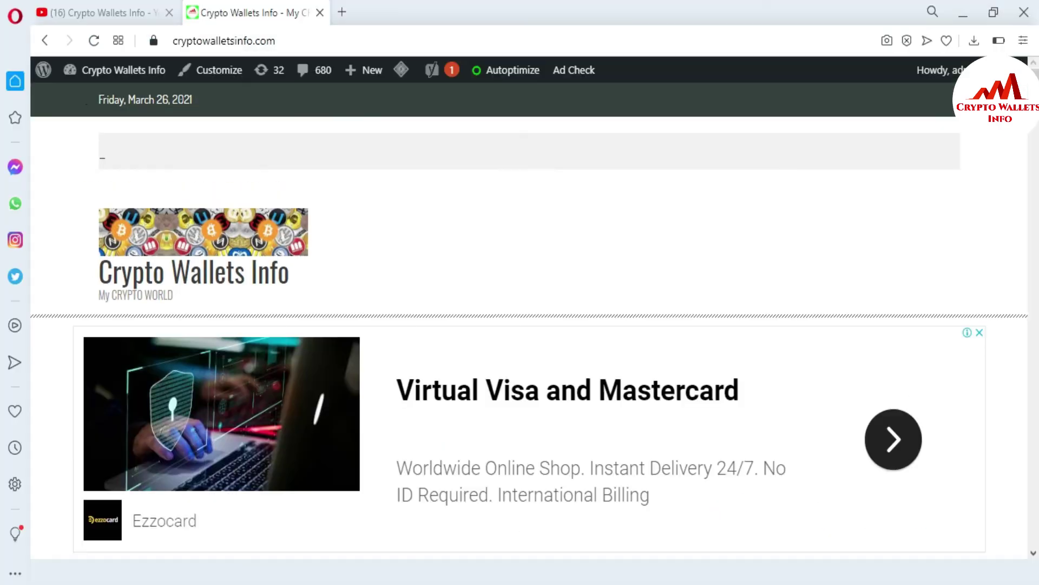
left_click(84, 3)
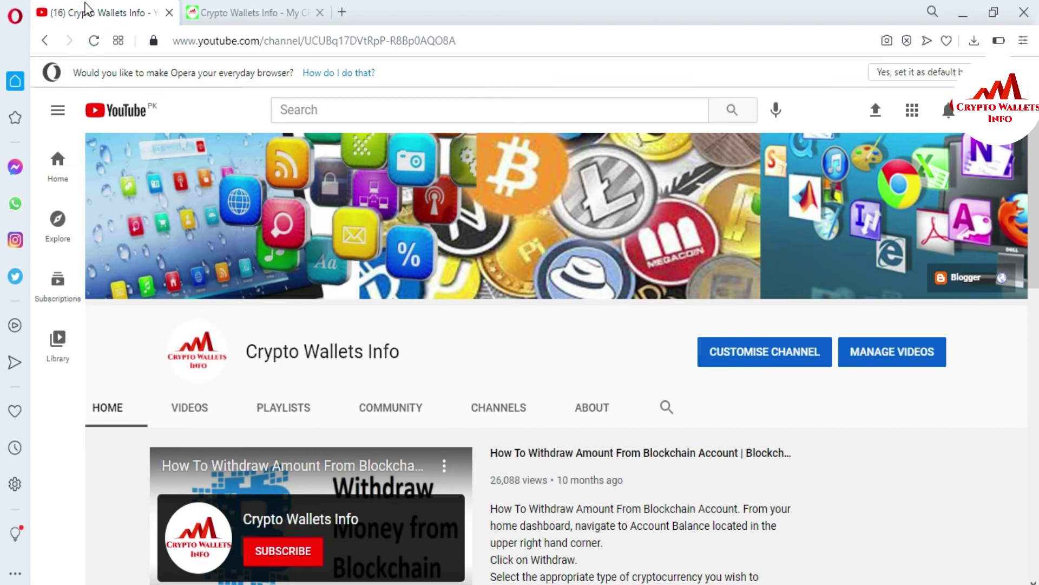
scroll(520, 352, "down", 10)
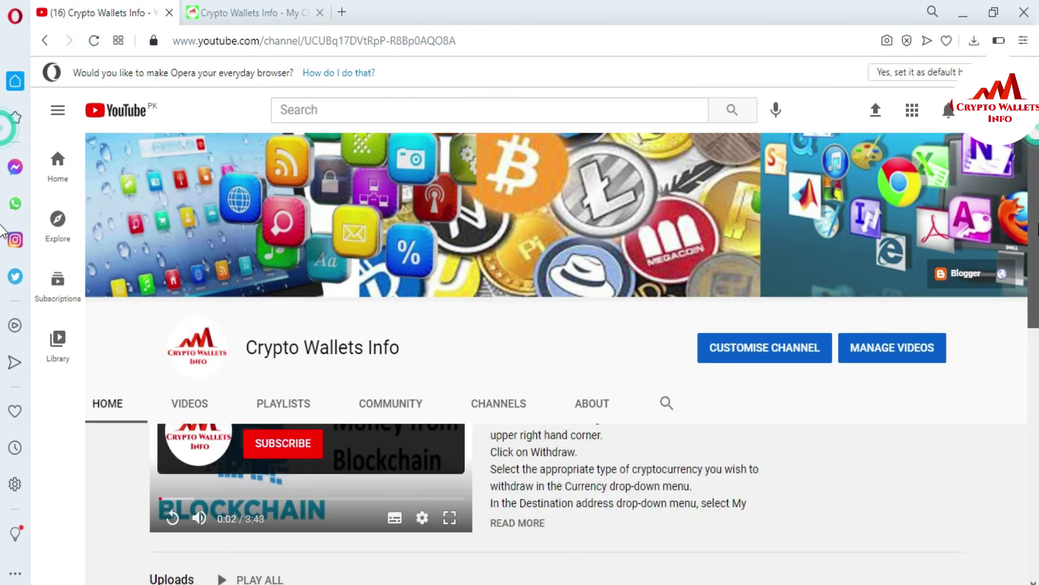
scroll(1027, 252, "up", 4)
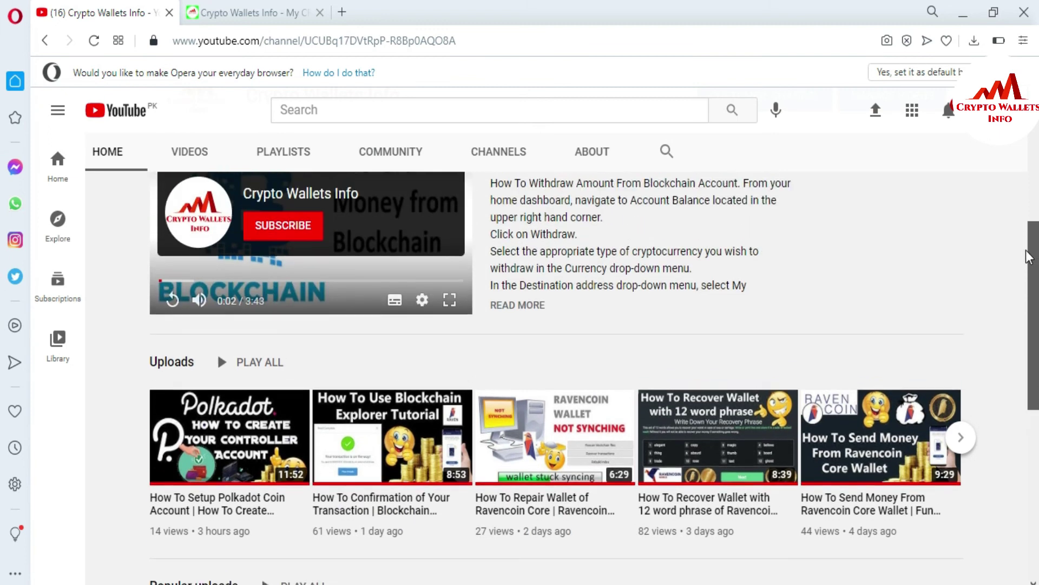
scroll(1028, 253, "down", 1)
scroll(1032, 281, "up", 8)
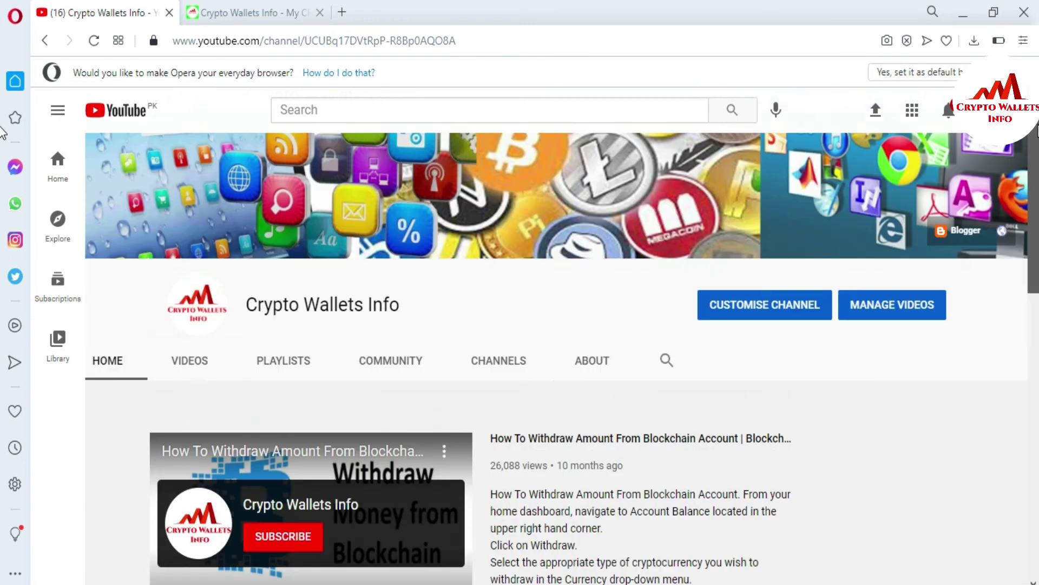
Browse the channel's full list of uploaded videos, down through the Dogecoin and Atomic Wallet tutorials
left_click(190, 416)
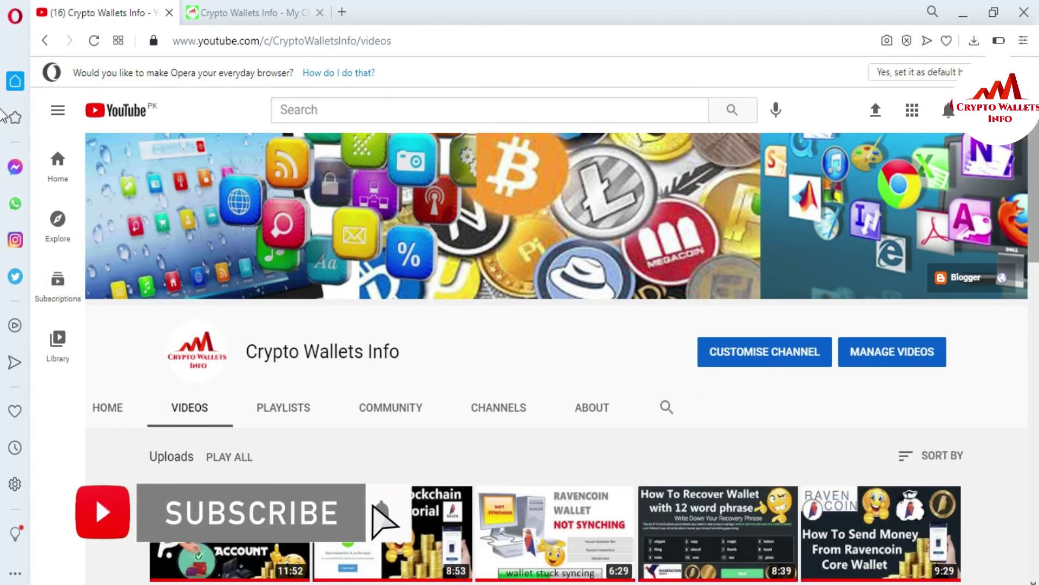
scroll(520, 292, "down", 2)
scroll(3, 179, "down", 10)
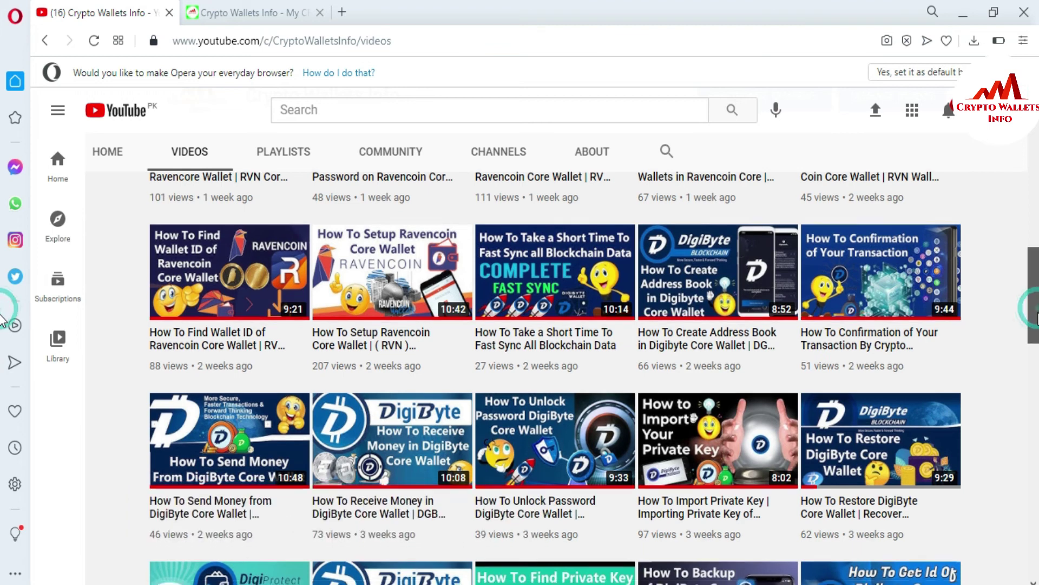
scroll(2, 328, "down", 1)
scroll(3, 328, "down", 10)
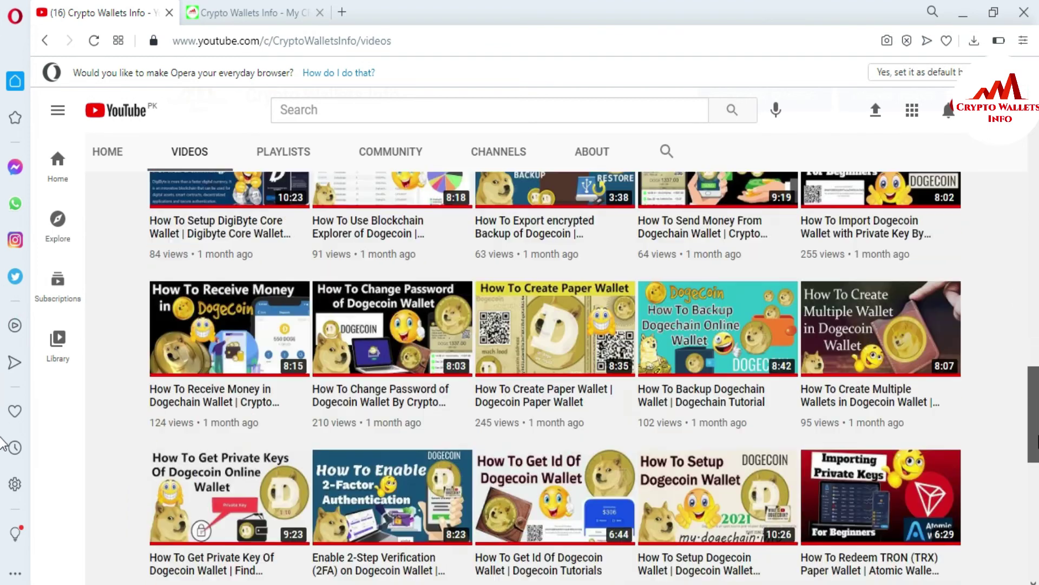
scroll(3, 449, "down", 6)
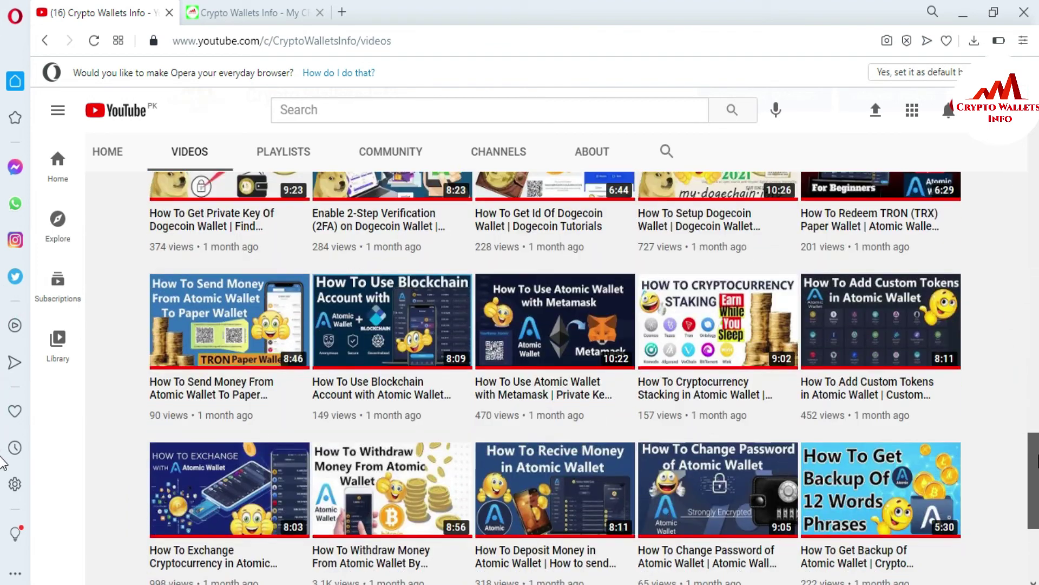
scroll(3, 476, "down", 2)
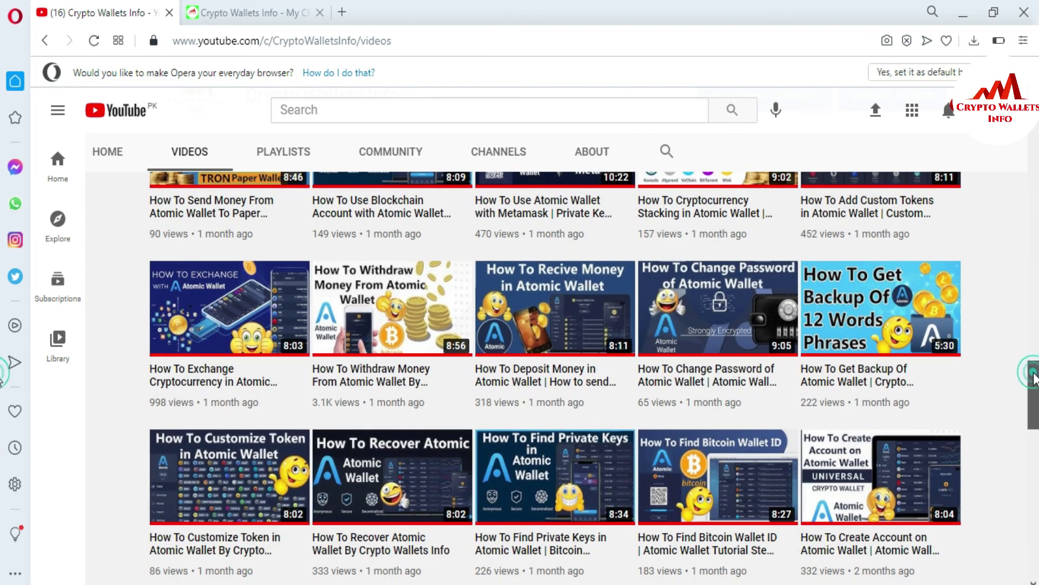
Look through the channel's older uploads, from Atomic Wallet down to the Myetherwallet and Green Address tutorials, and return to the channel header
scroll(3, 406, "down", 3)
scroll(2, 408, "down", 1)
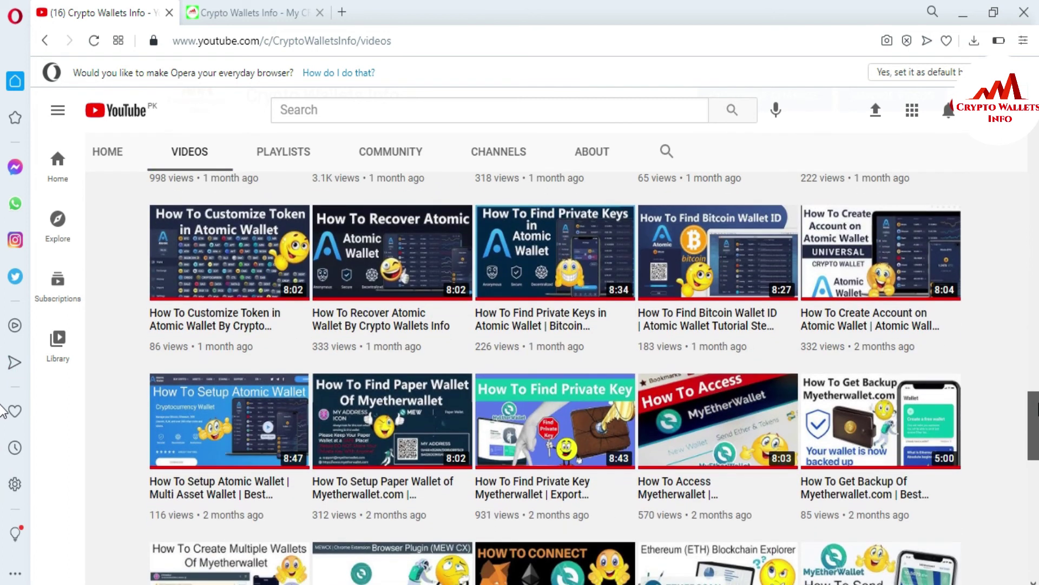
scroll(2, 412, "down", 6)
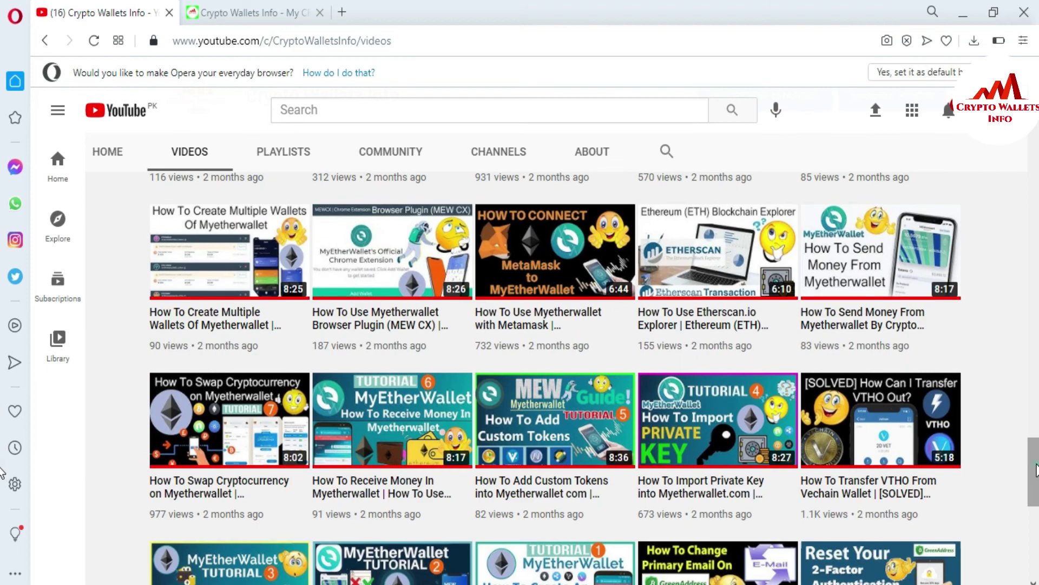
scroll(3, 474, "down", 6)
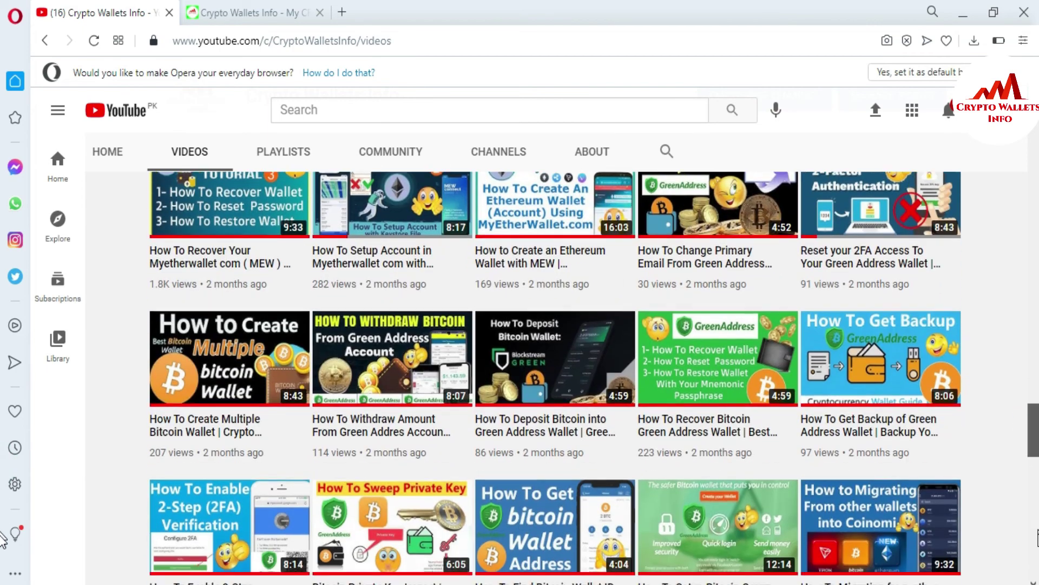
scroll(2, 535, "down", 8)
scroll(3, 378, "up", 20)
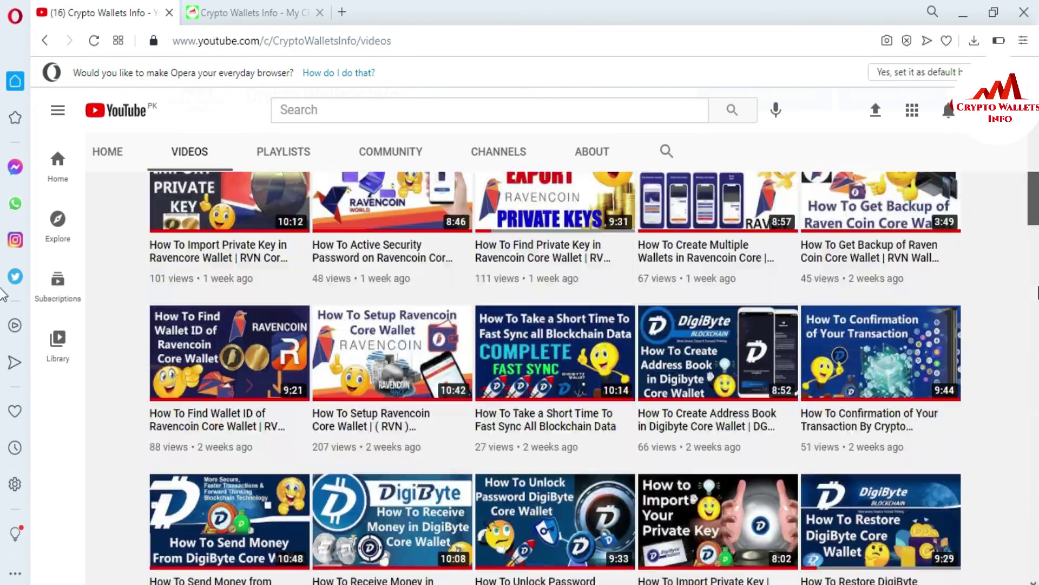
scroll(3, 295, "up", 10)
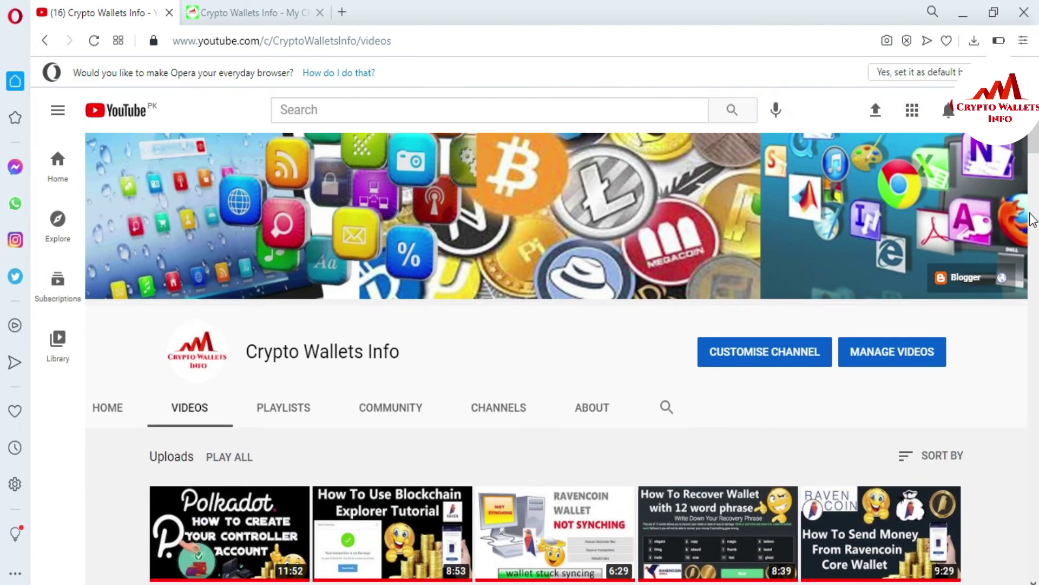
Switch to the cryptowalletsinfo.com website, look over its home page and coin categories, and open the NEO COIN category
left_click(226, 7)
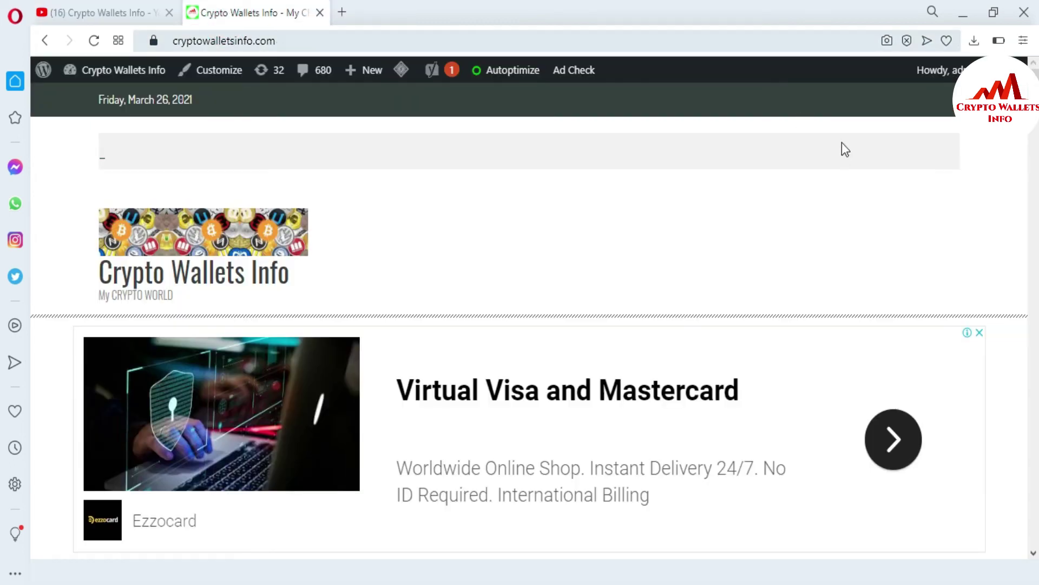
scroll(3, 82, "down", 9)
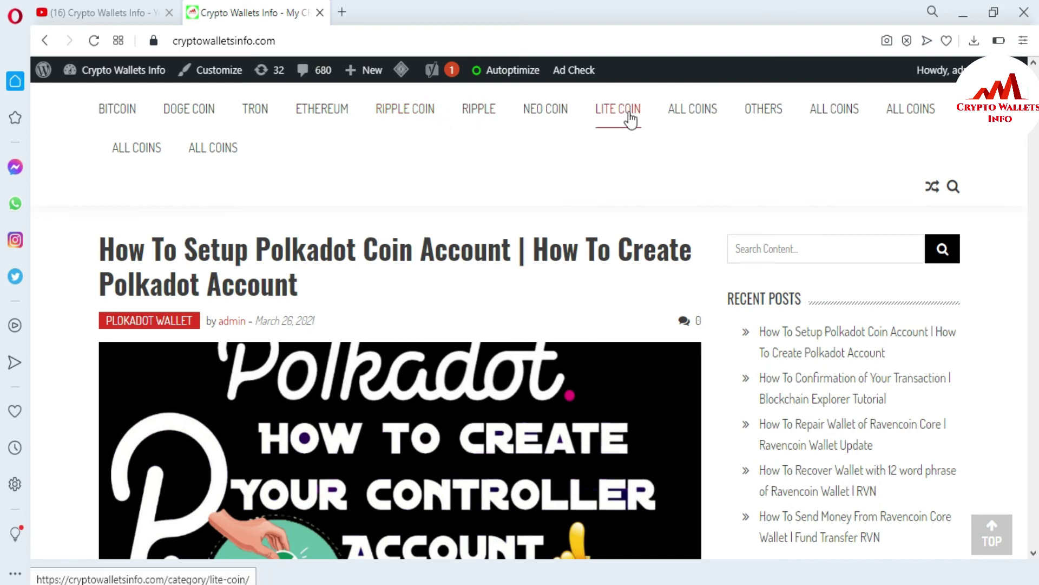
mouse_move(681, 115)
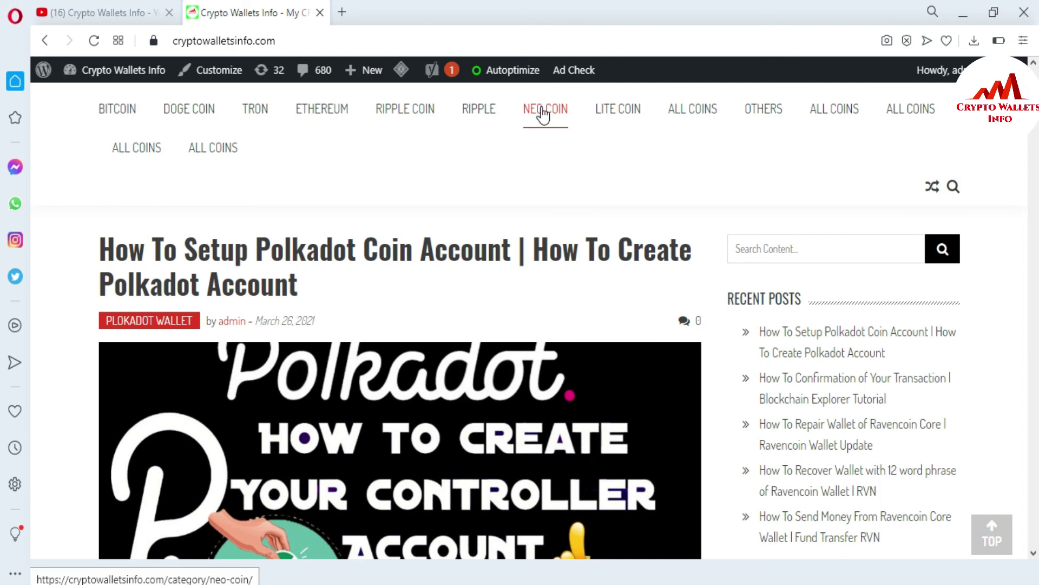
left_click(543, 111)
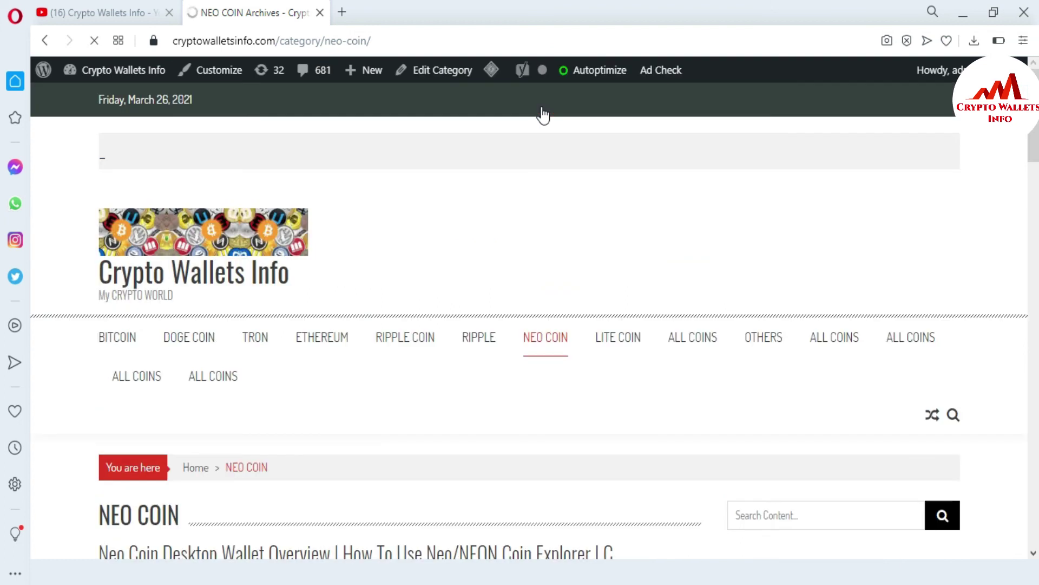
Browse the NEO COIN category's tutorial posts down to the Neon Wallet guide, along with the site's list of categories
scroll(3, 136, "down", 4)
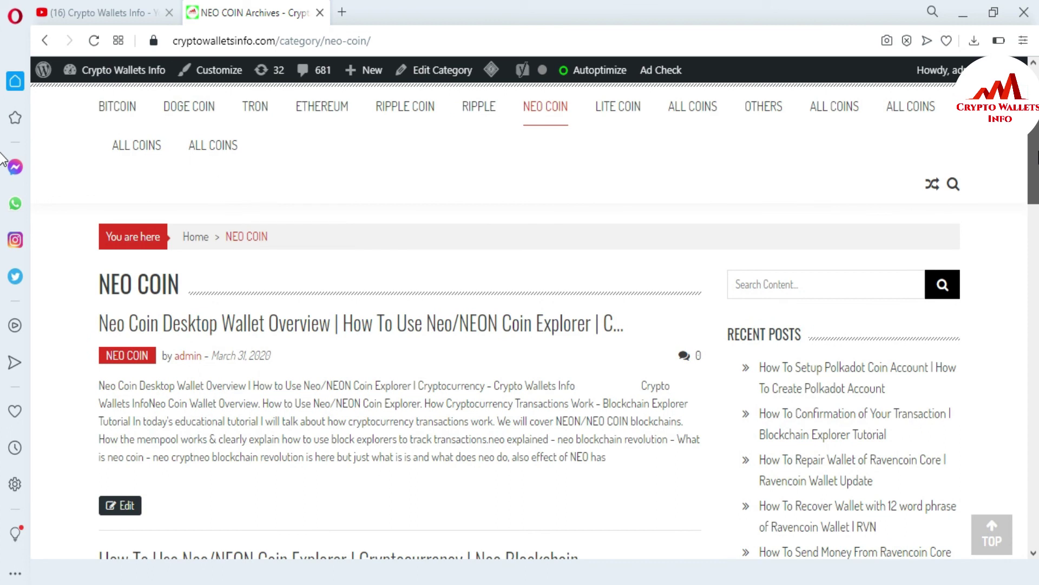
scroll(3, 160, "down", 6)
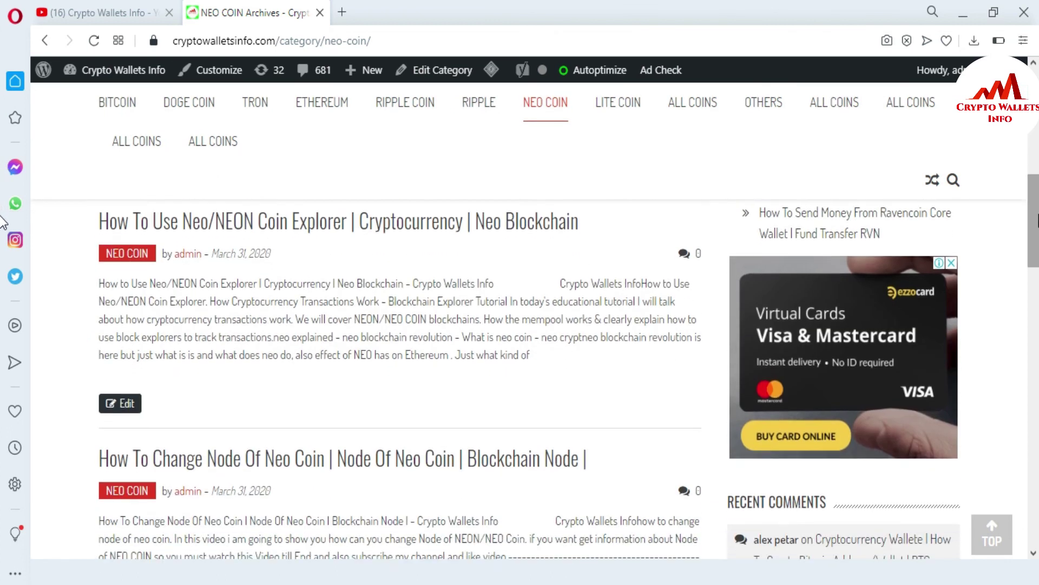
scroll(2, 233, "down", 2)
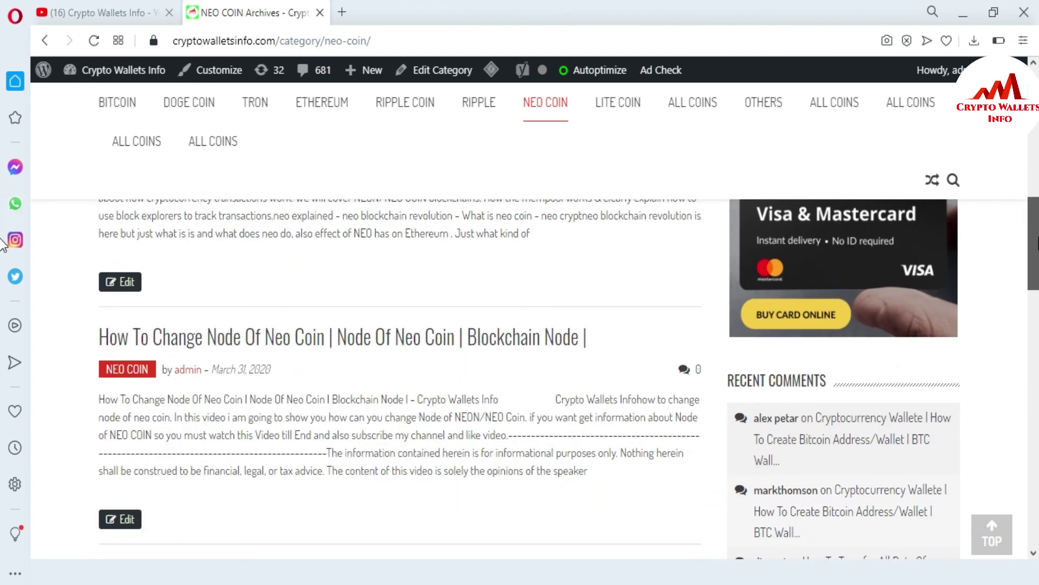
scroll(3, 244, "down", 1)
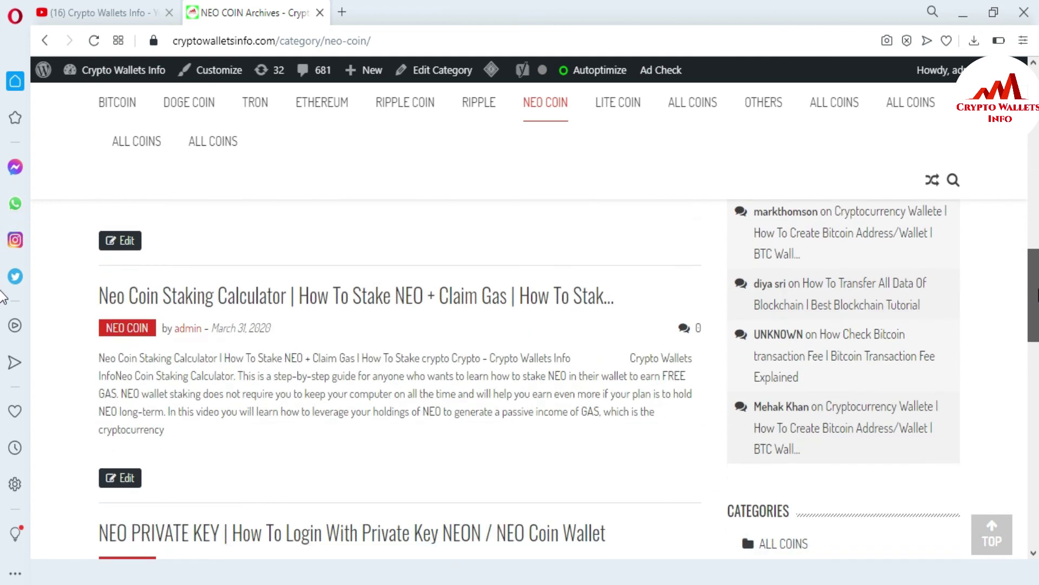
scroll(3, 341, "down", 4)
scroll(3, 343, "down", 1)
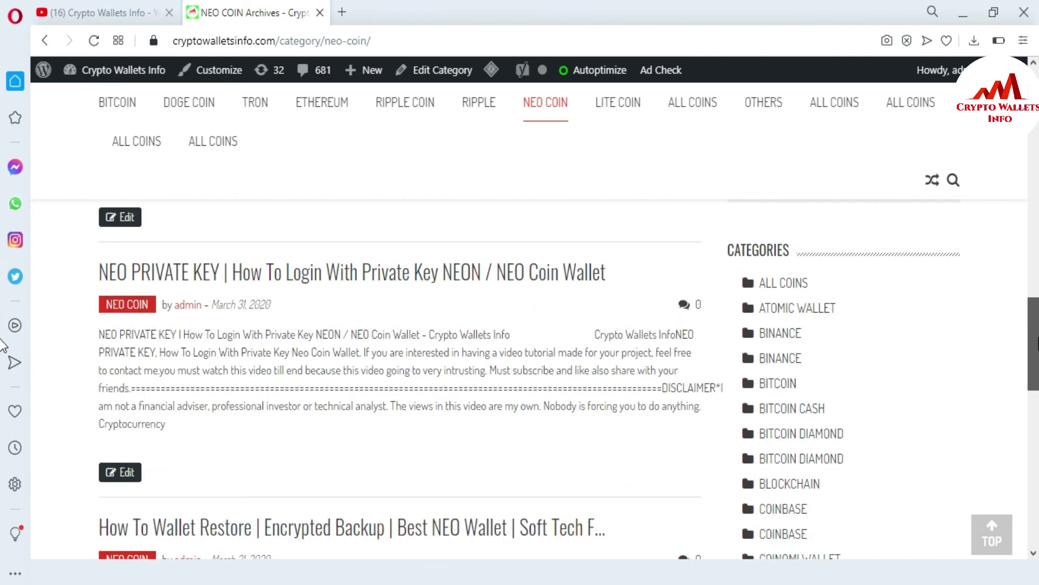
scroll(3, 346, "down", 1)
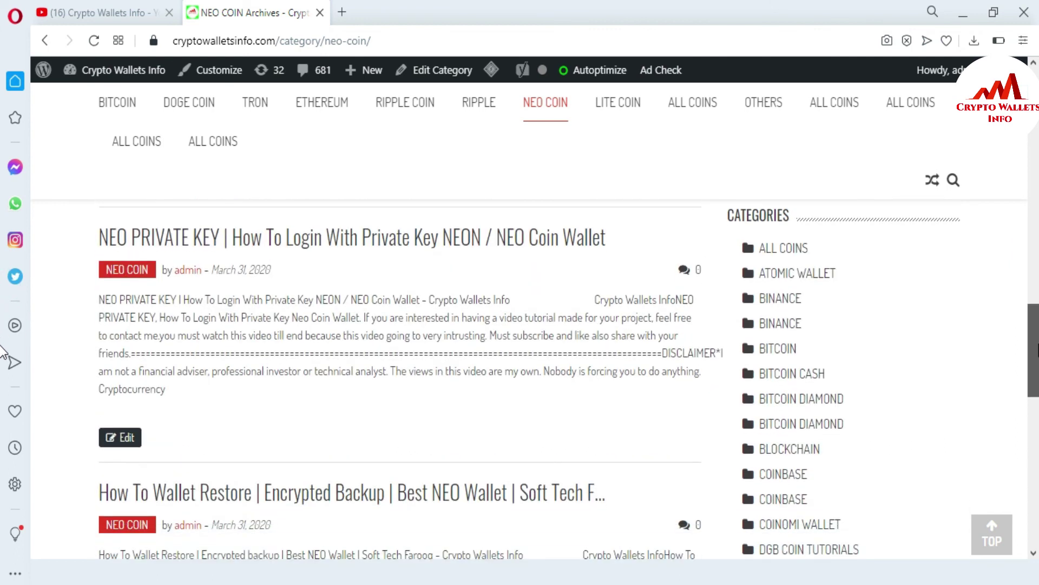
scroll(3, 361, "down", 3)
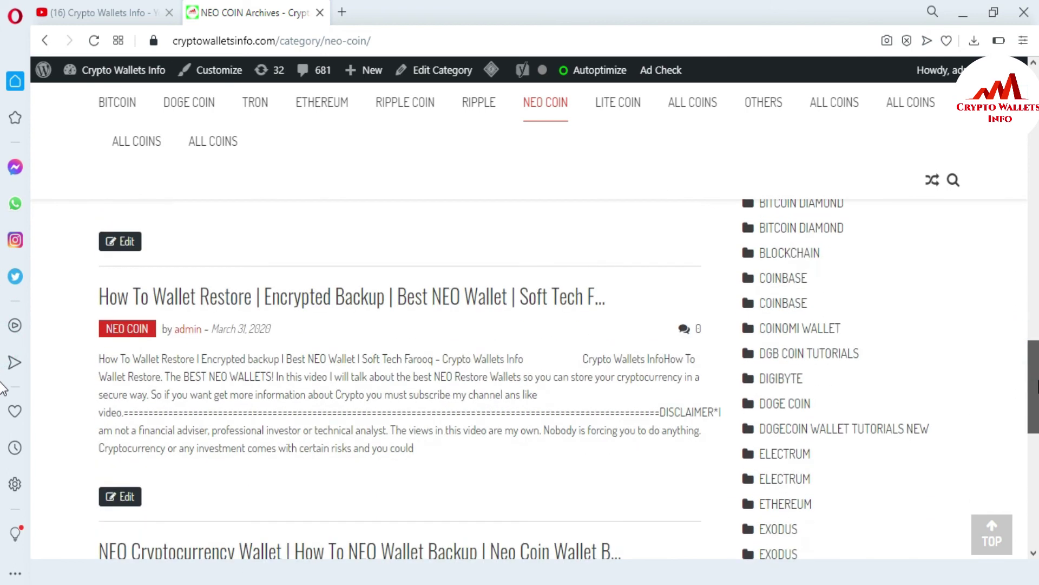
scroll(2, 387, "down", 3)
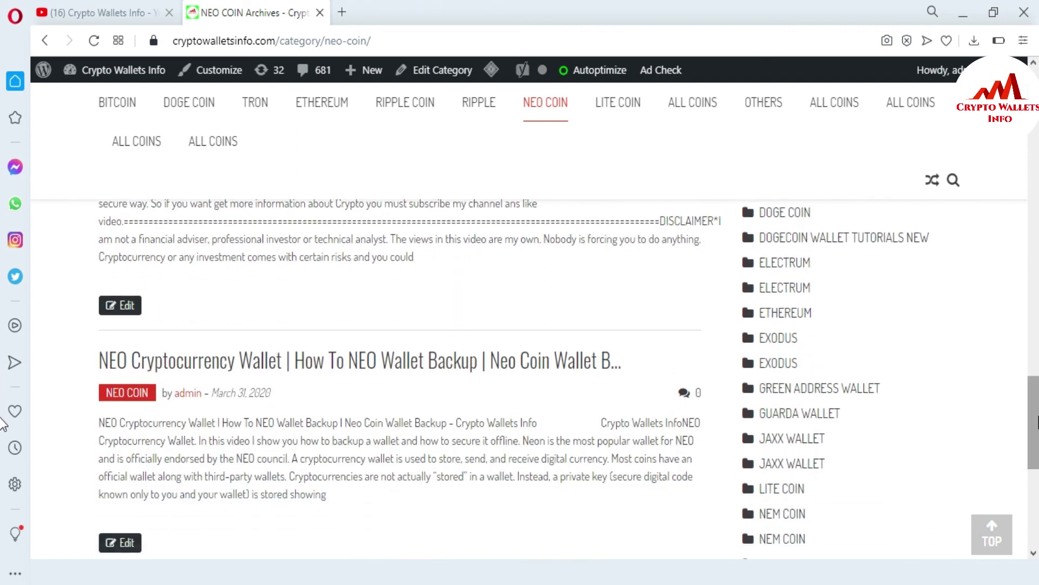
scroll(3, 423, "down", 4)
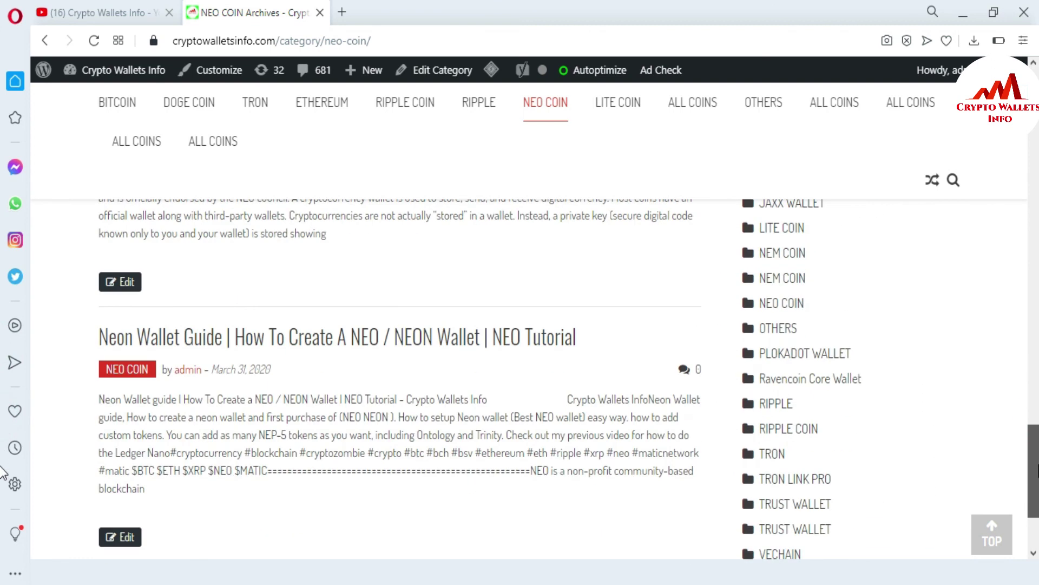
scroll(3, 471, "down", 3)
scroll(3, 449, "up", 4)
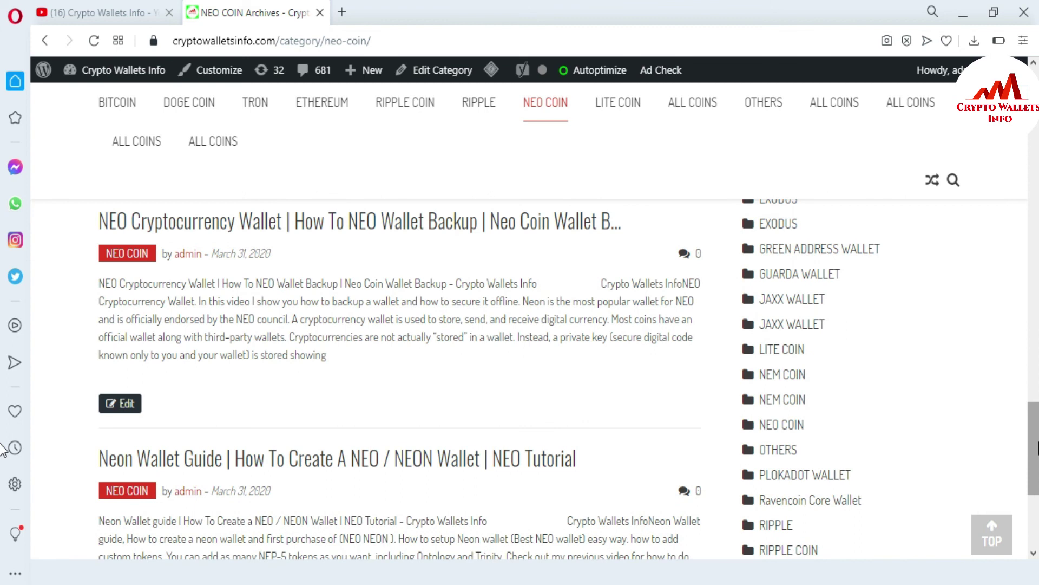